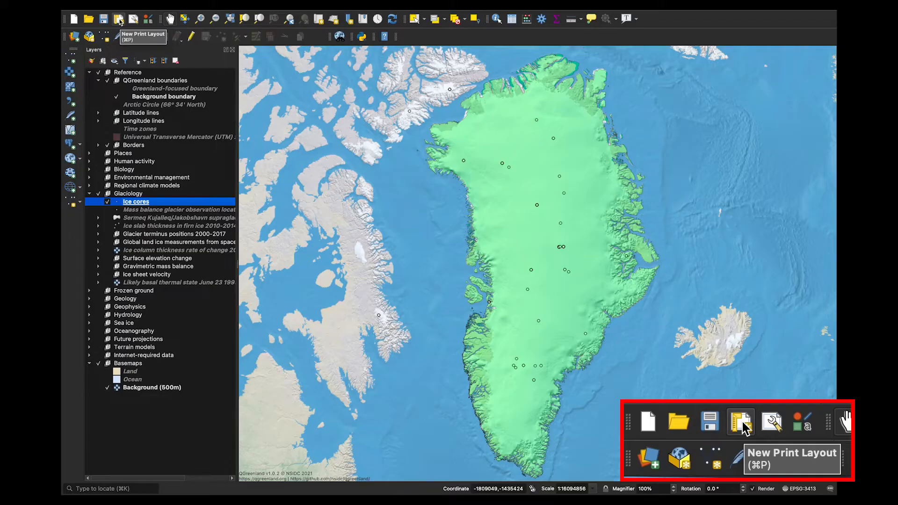
Create a new print layout titled "Greenland Map 2"
click(119, 19)
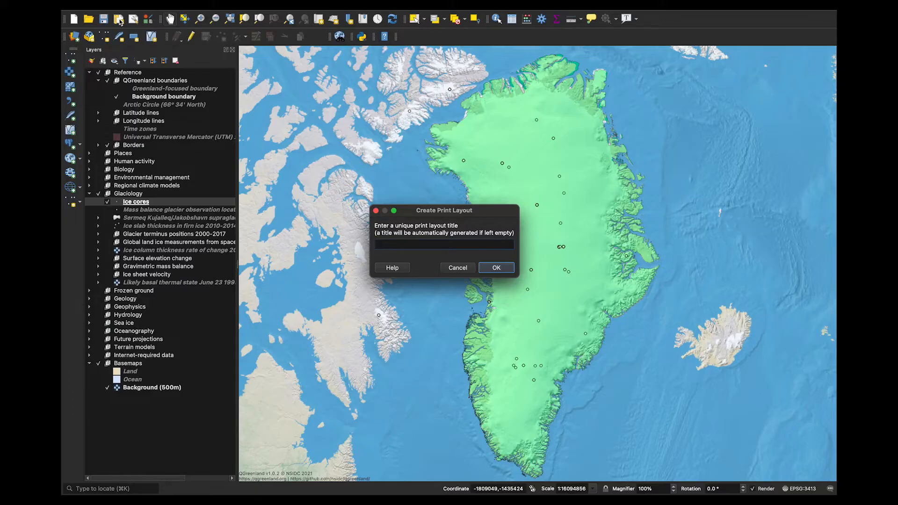
text(Greenland Map 2)
click(499, 276)
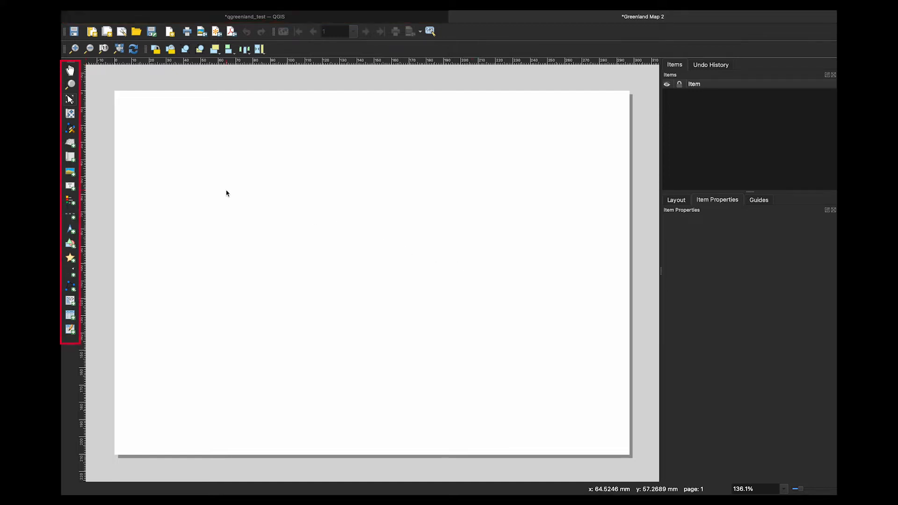
Add a map item that fills the whole layout page
click(72, 156)
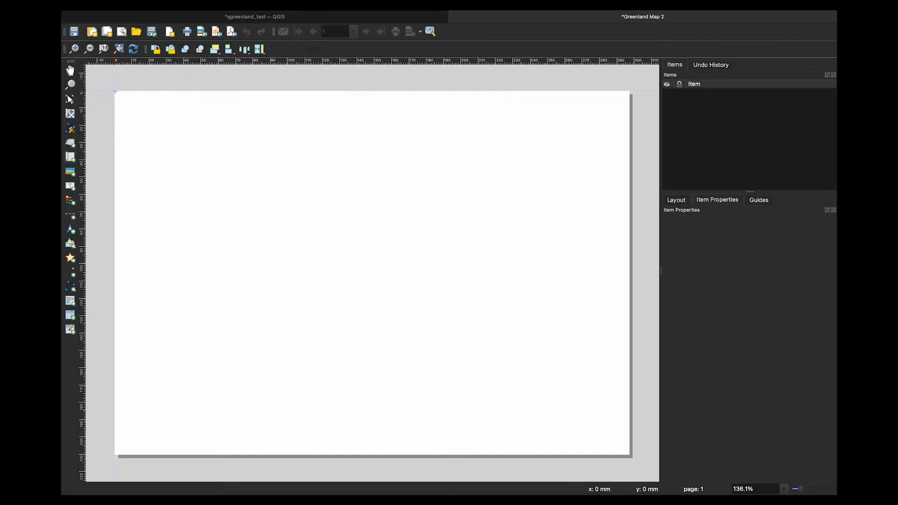
drag(114, 92, 629, 456)
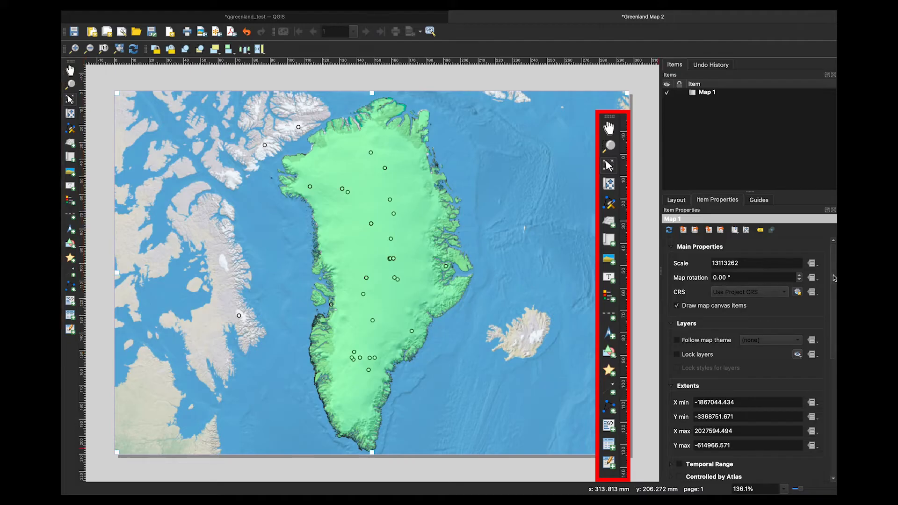
mouse_move(832, 278)
mouse_down()
mouse_move(836, 374)
mouse_move(831, 275)
mouse_up()
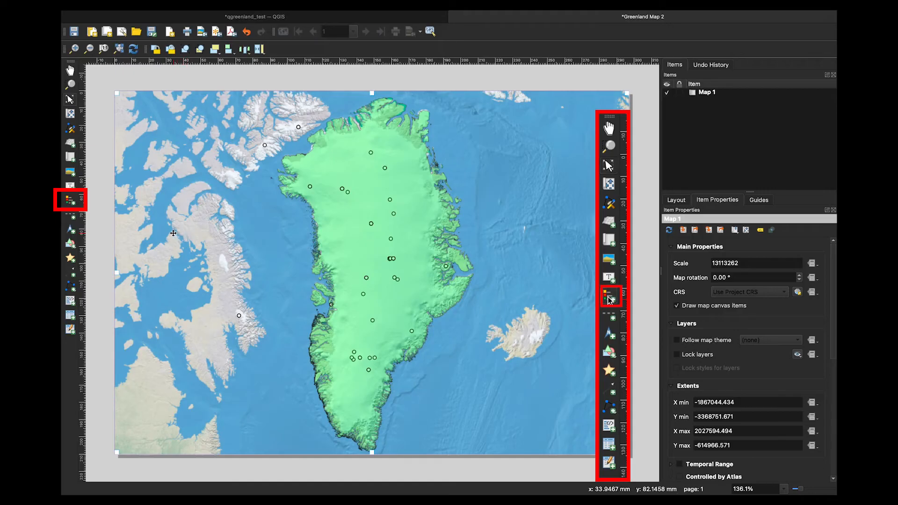
Add a legend over the ocean in the map's lower-right area and move it up toward the top of the page
click(70, 202)
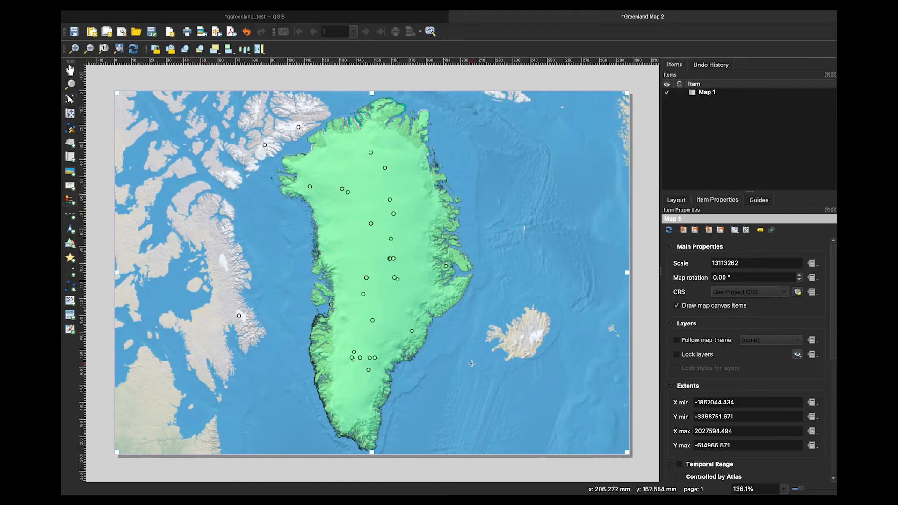
drag(471, 364, 622, 449)
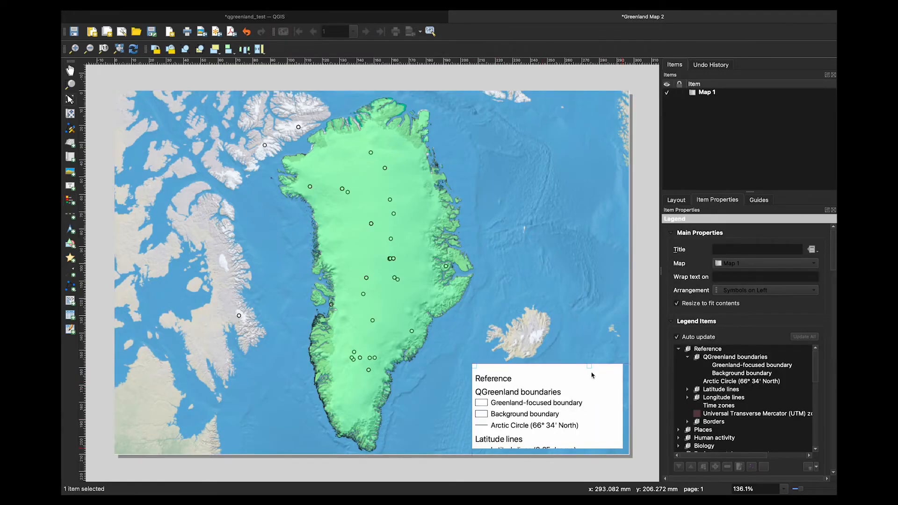
drag(585, 370, 479, 177)
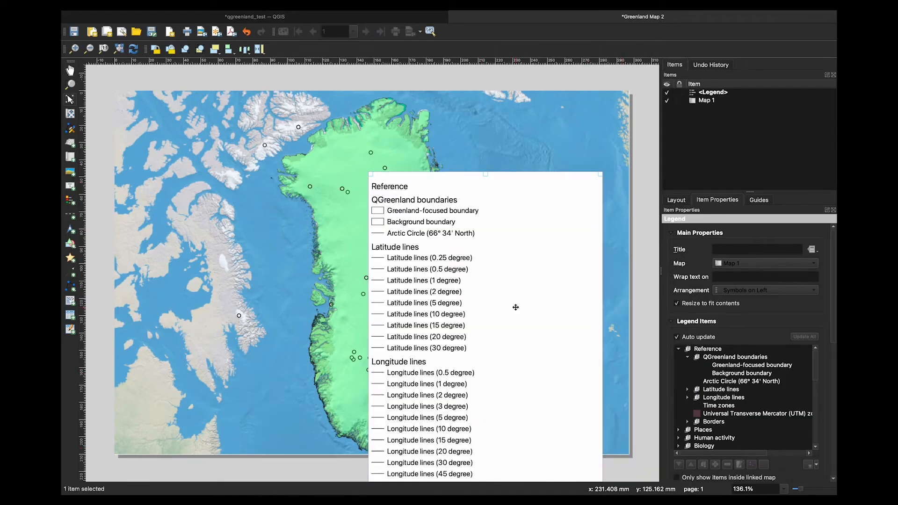
drag(515, 307, 529, 242)
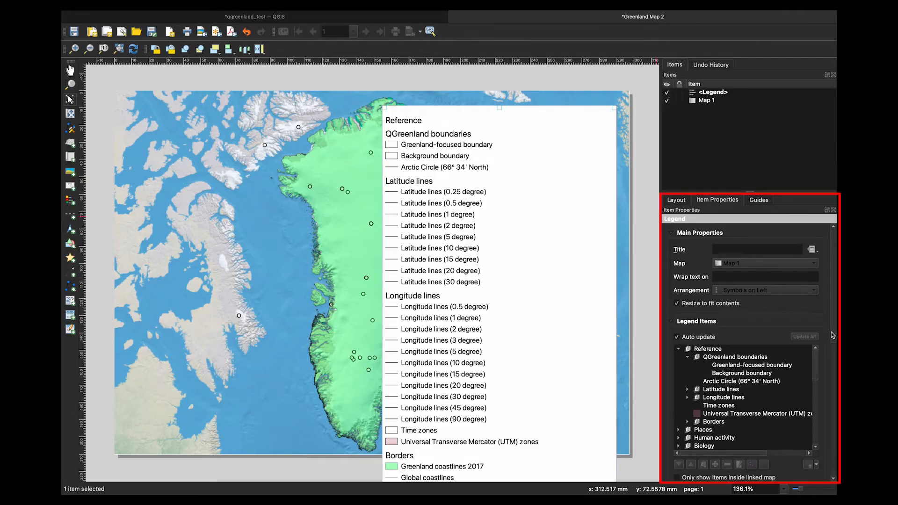
Limit the legend to items inside the linked map and move it to the map's lower-right corner
drag(832, 335, 825, 396)
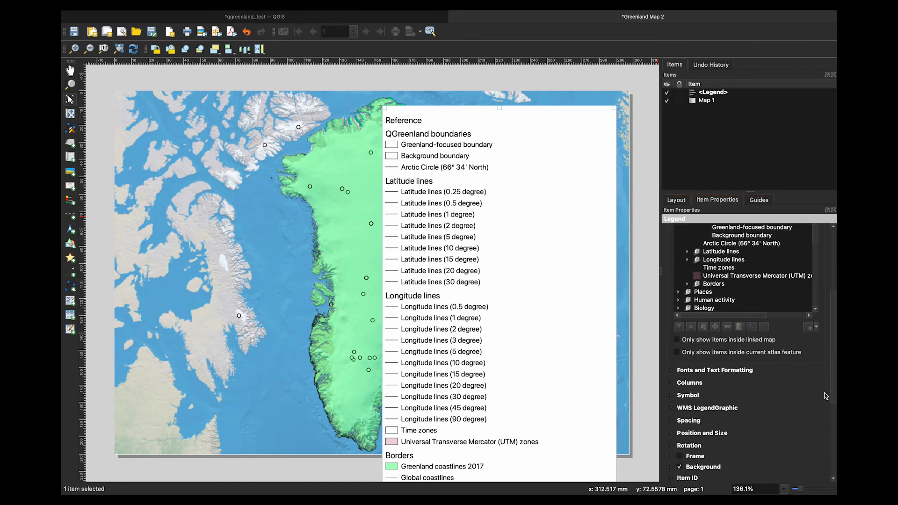
click(678, 341)
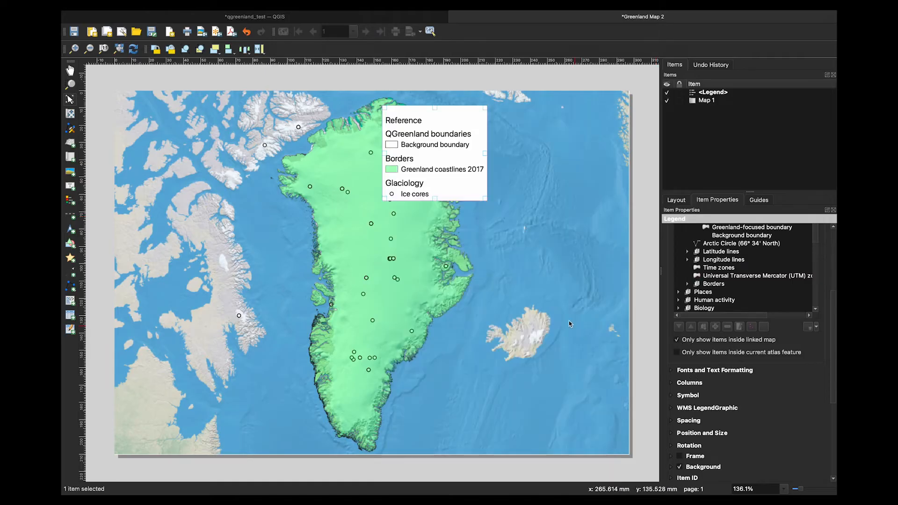
drag(427, 139, 557, 383)
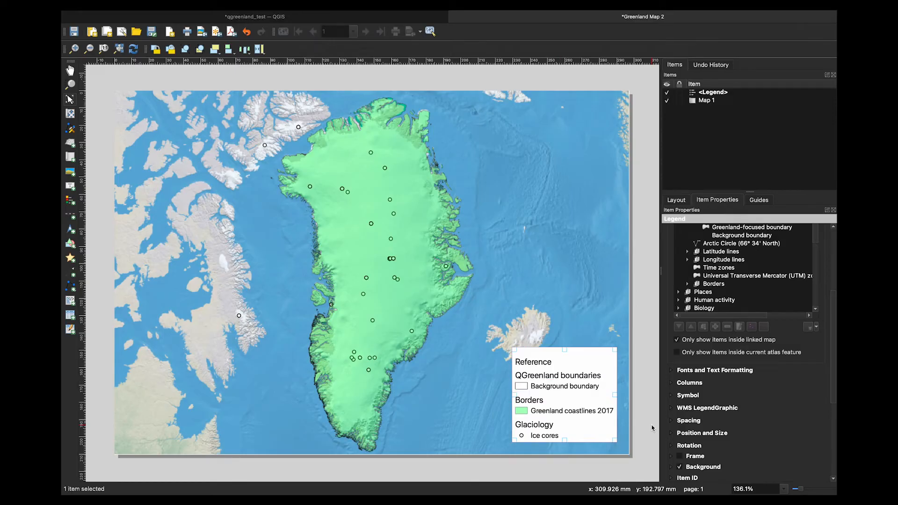
Turn off the legend's automatic updating and remove the Background boundary entry from its items
click(732, 236)
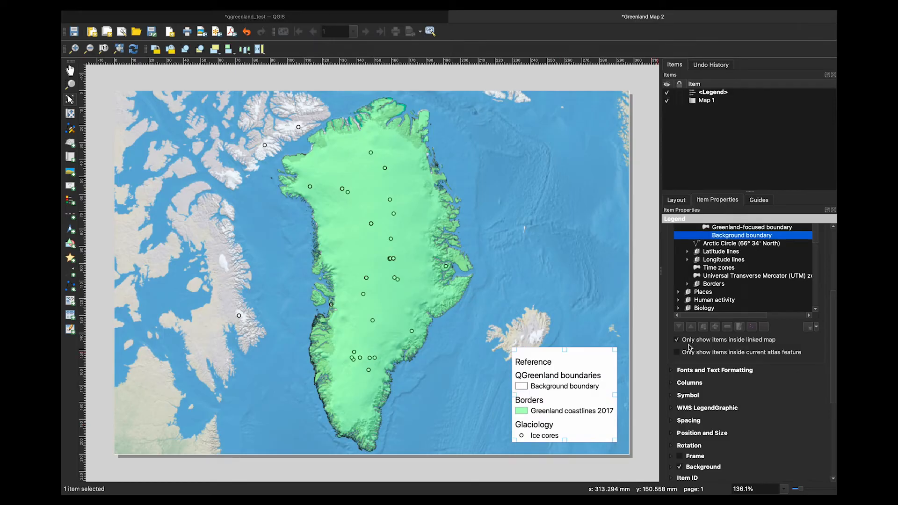
click(833, 300)
drag(833, 301, 832, 273)
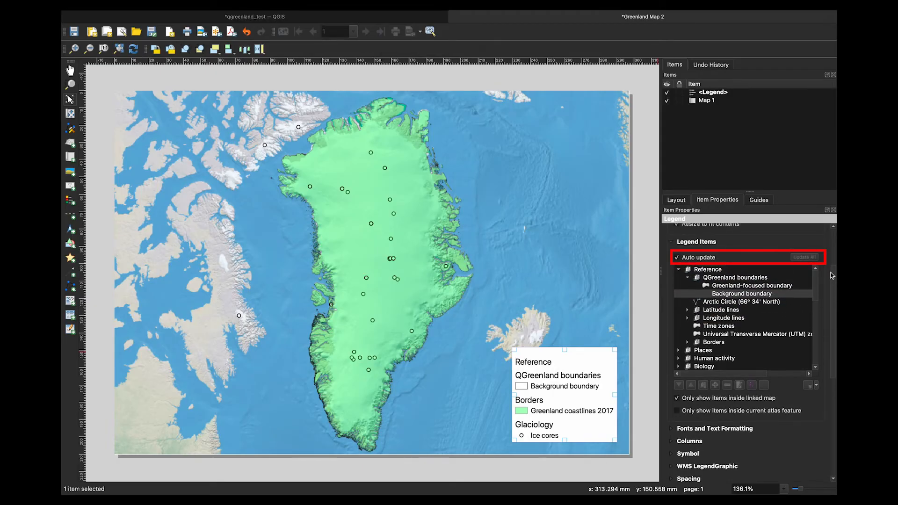
click(677, 258)
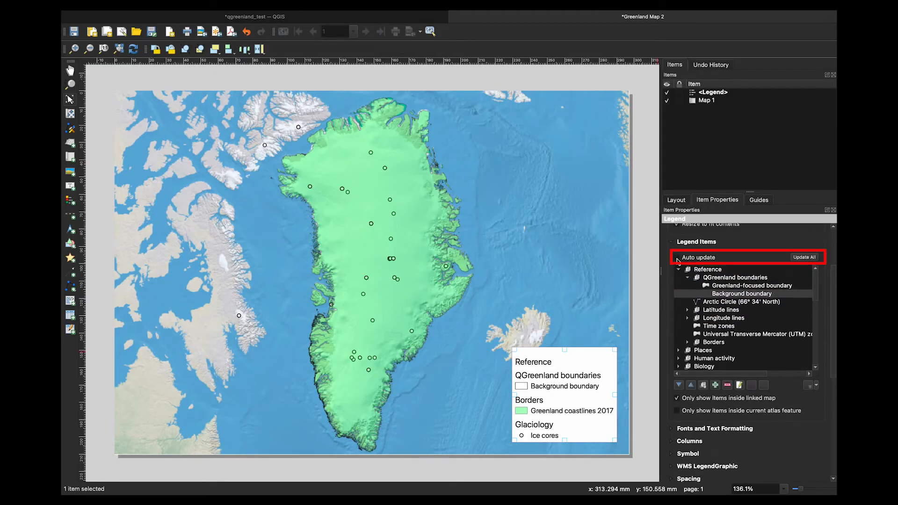
click(732, 294)
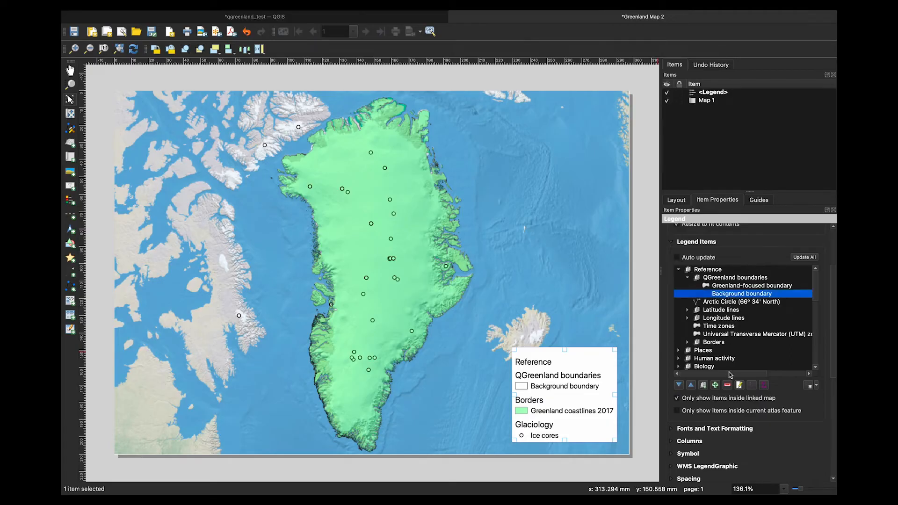
click(727, 385)
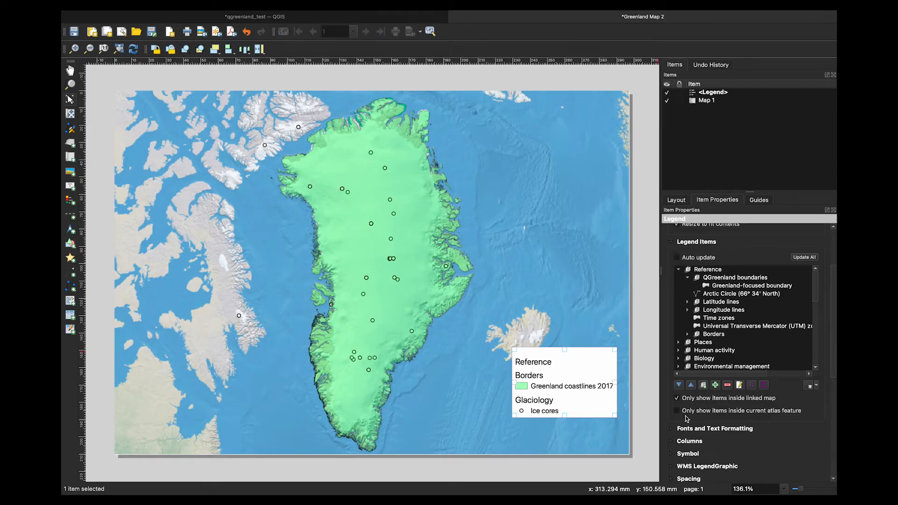
Set the legend title font to Academy Engraved LET, size 14
click(672, 428)
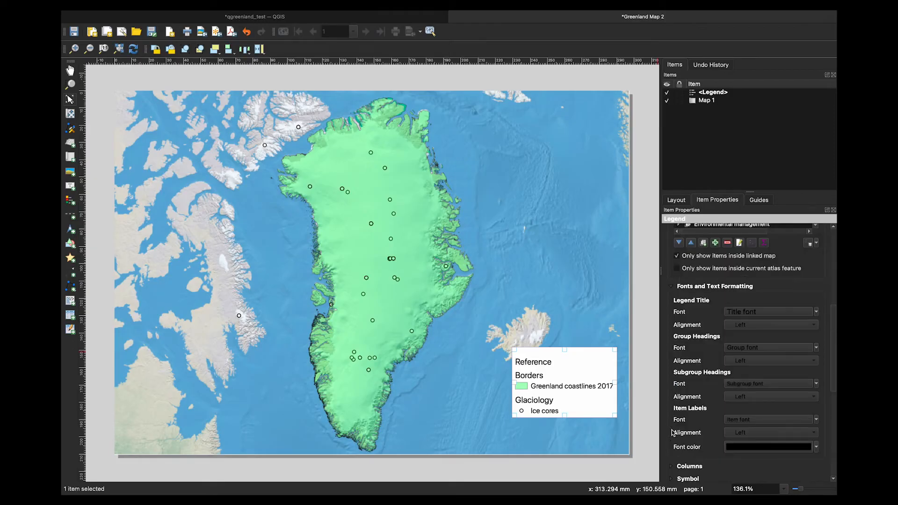
click(766, 312)
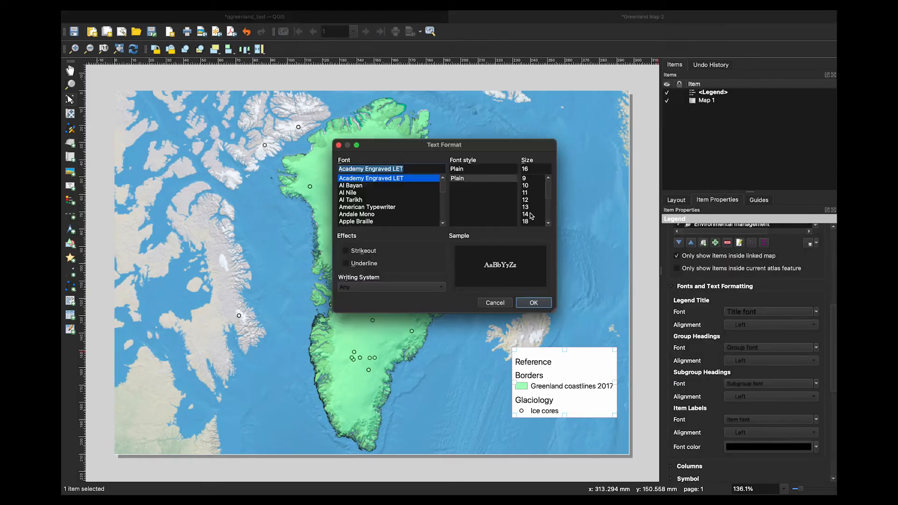
click(532, 215)
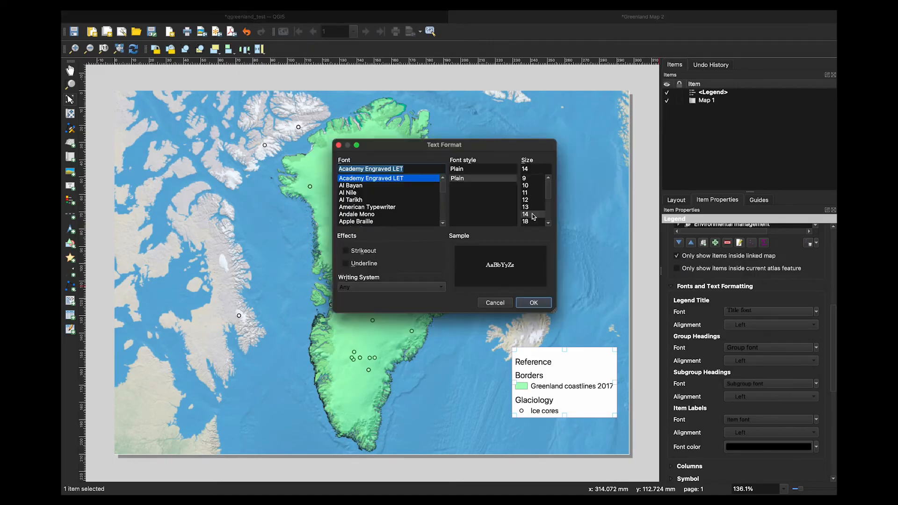
click(527, 304)
Set the legend's subgroup heading and item label fonts to Academy Engraved LET, size 10, and move the legend closer to the page's lower-right corner
click(751, 383)
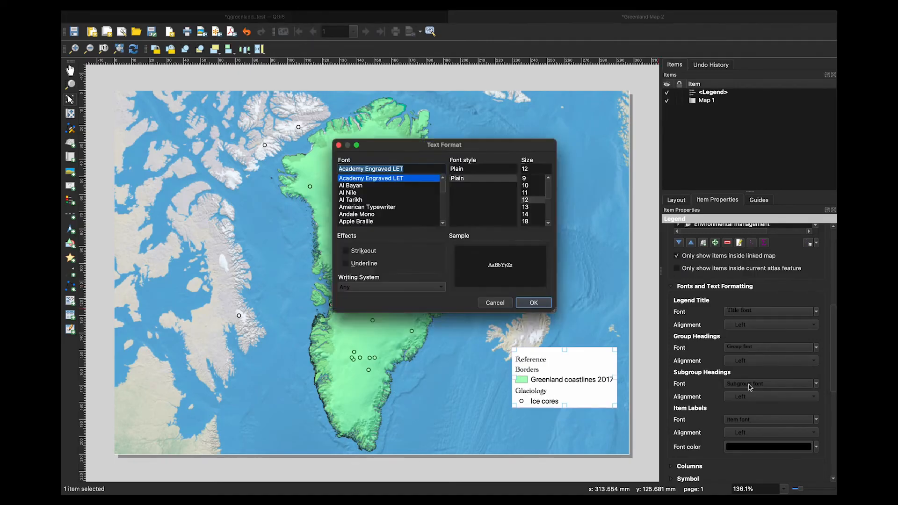
click(531, 188)
click(533, 302)
click(762, 418)
click(525, 185)
click(534, 302)
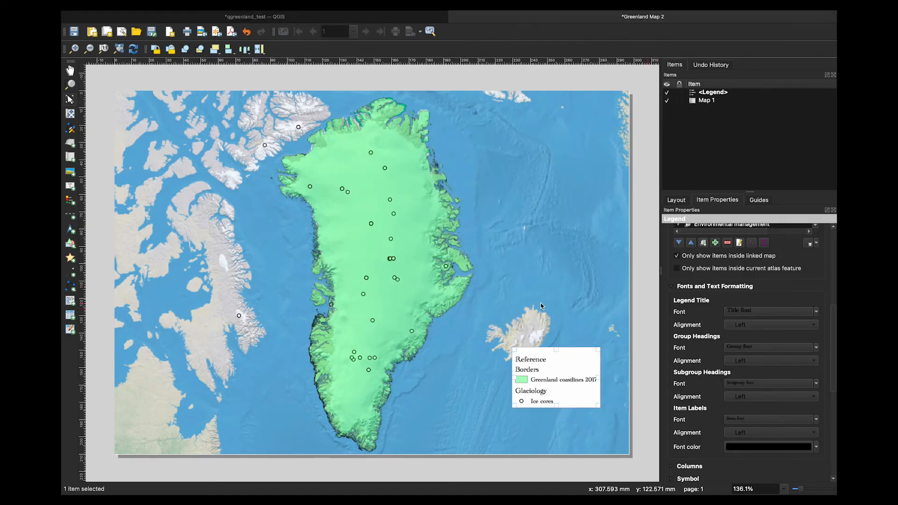
drag(574, 365, 595, 403)
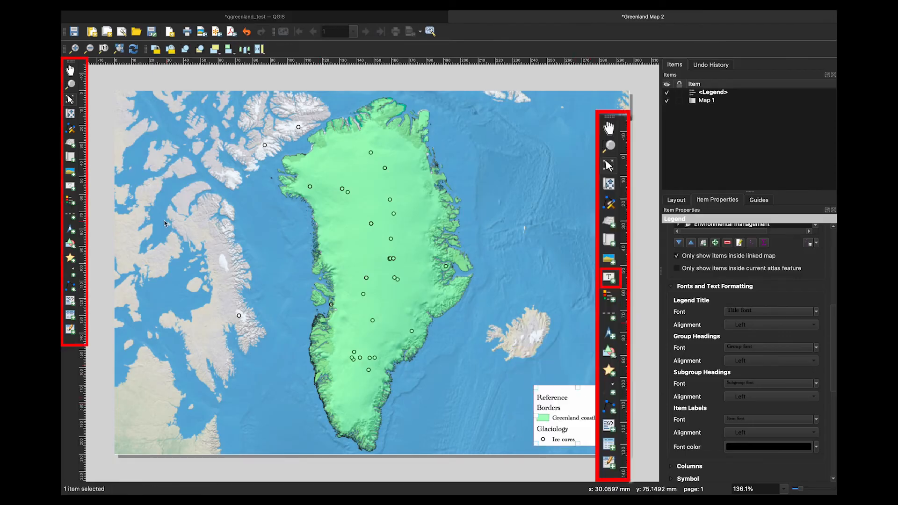
Add a label in the map's upper-right area with the text "Greenland Ice Core Map"
click(71, 186)
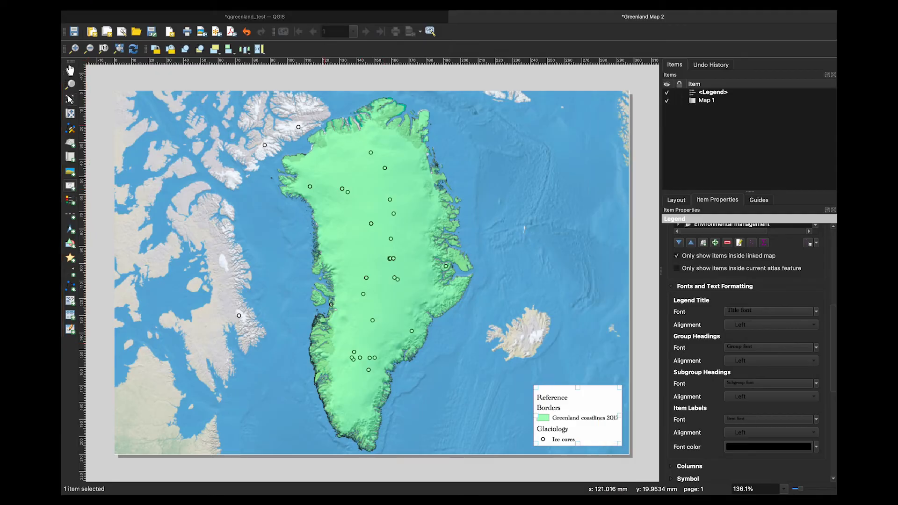
drag(452, 102, 619, 137)
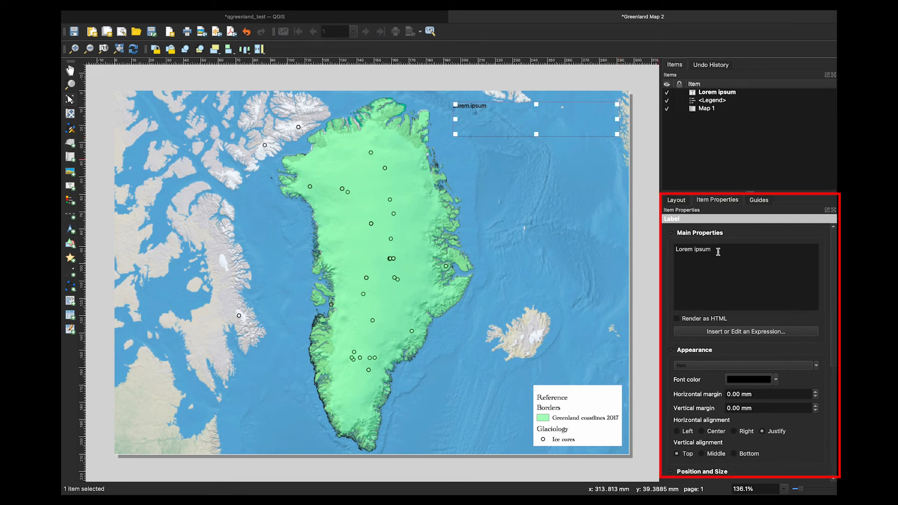
drag(718, 252, 667, 254)
text(G)
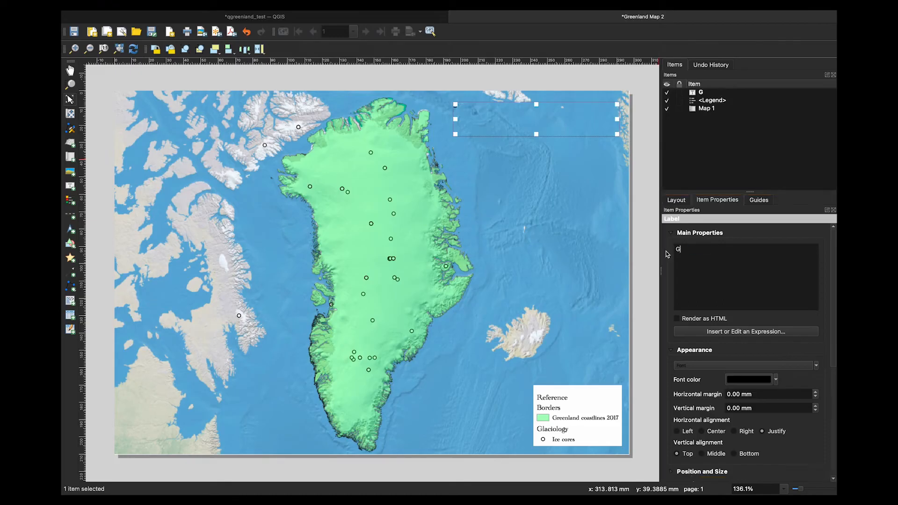
text(reenland Ice Core Map)
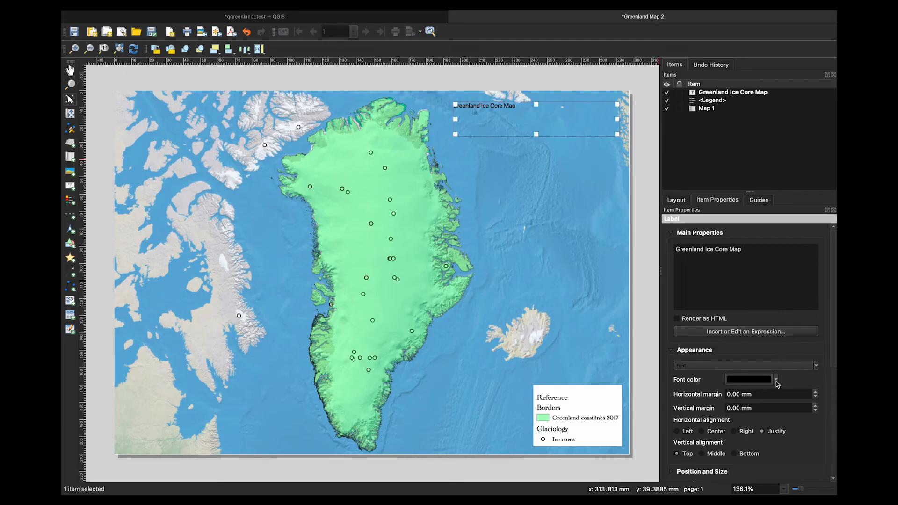
Set the "Greenland Ice Core Map" label's font size to 20 and deselect the label
click(817, 366)
scroll(748, 385, up, 10)
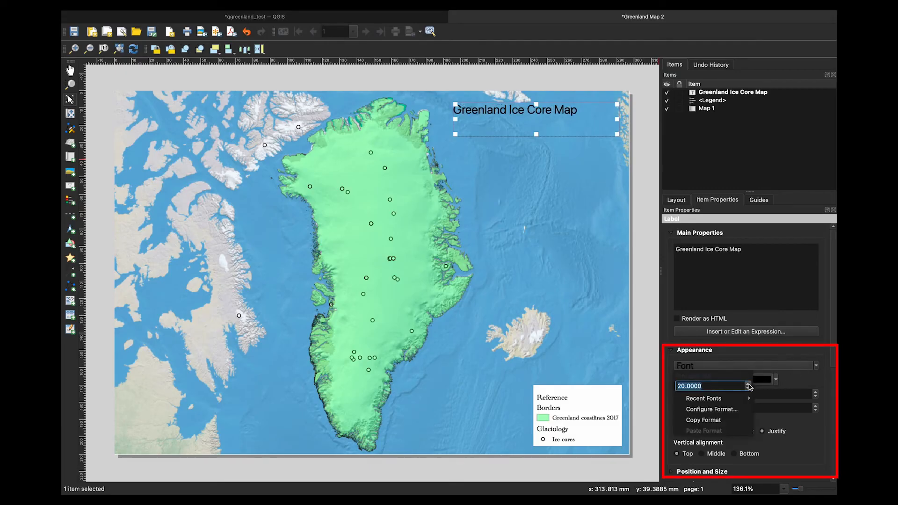
click(779, 384)
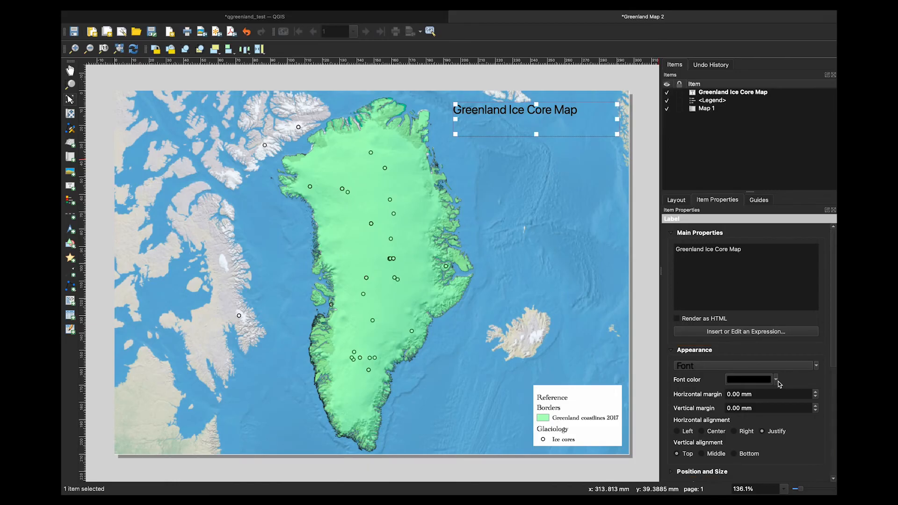
click(647, 238)
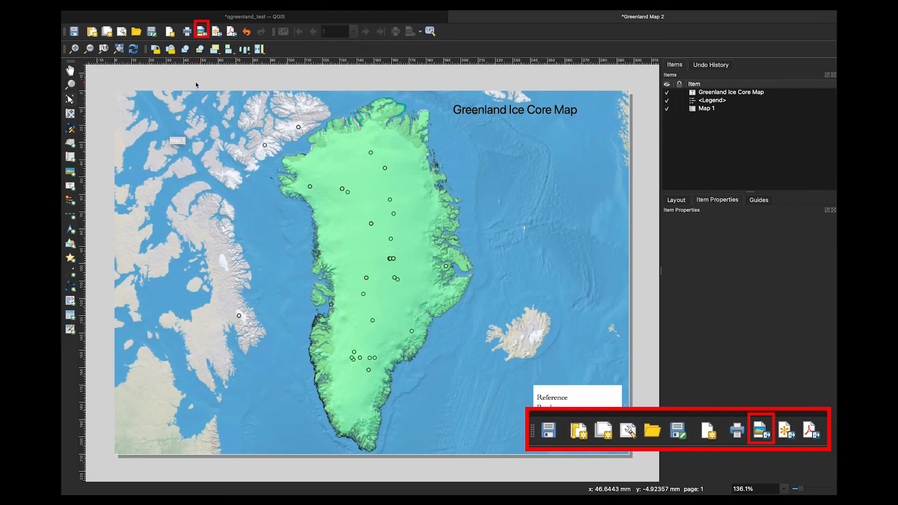
Review the file formats available for exporting the layout as an image, without saving
click(201, 32)
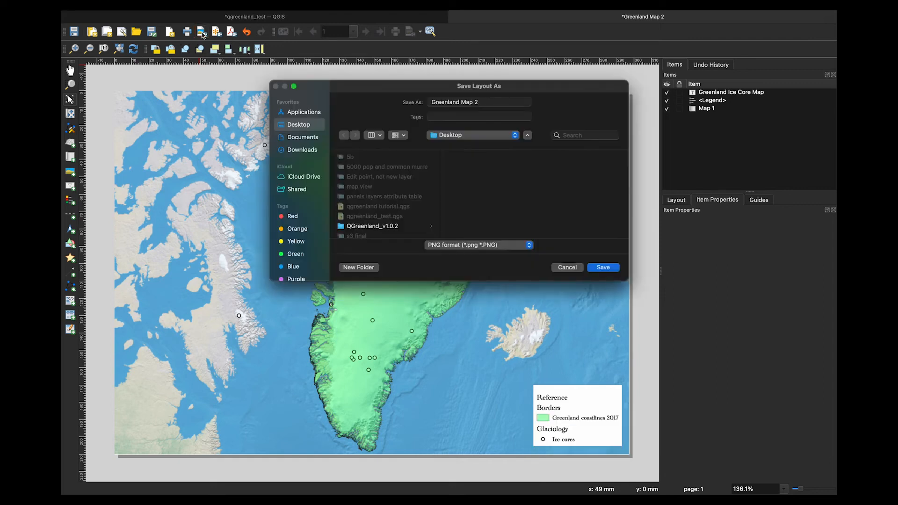
click(529, 245)
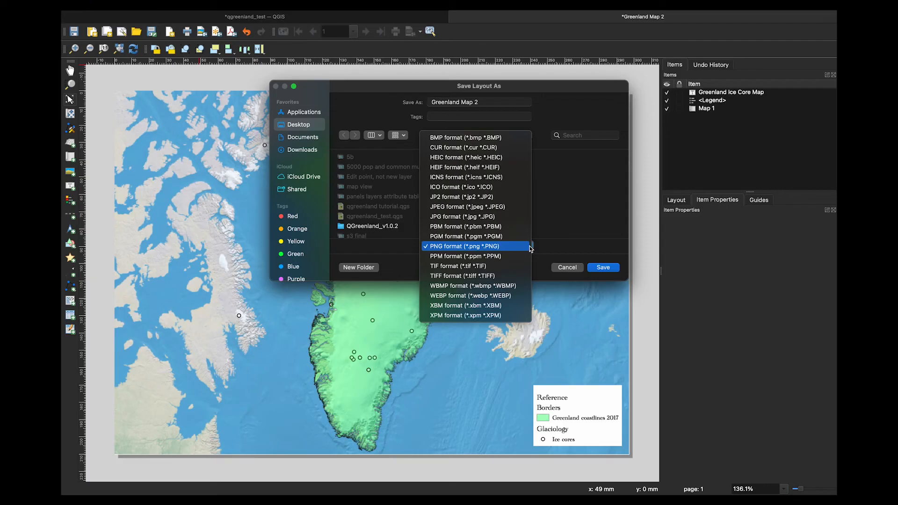
click(567, 268)
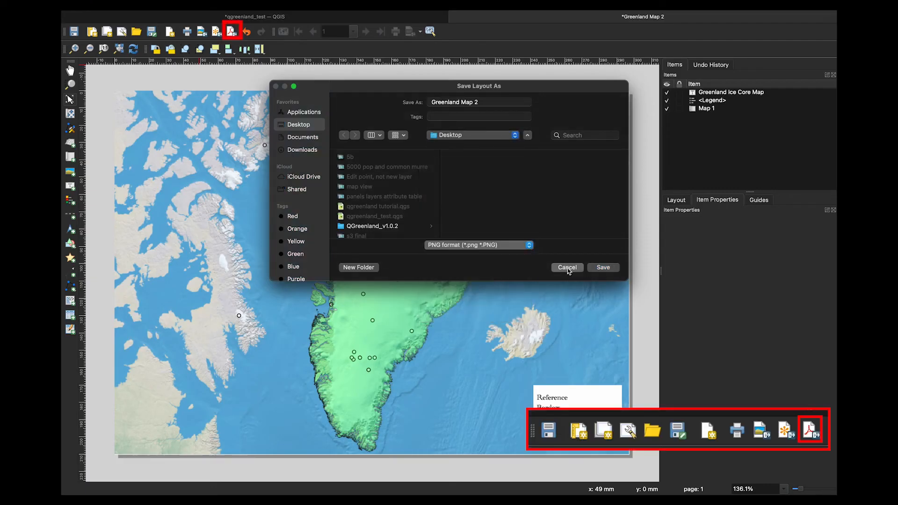
click(567, 268)
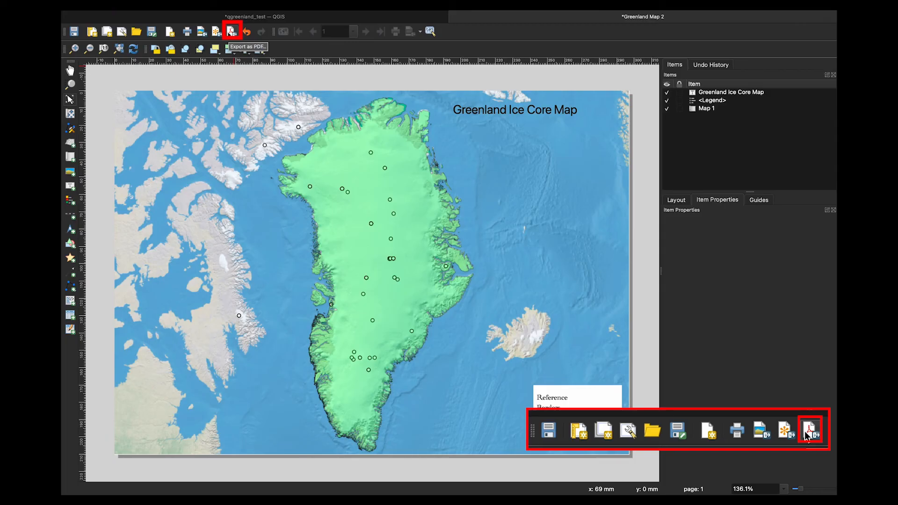
View the save dialog for exporting the layout as a PDF and leave it without saving
click(232, 32)
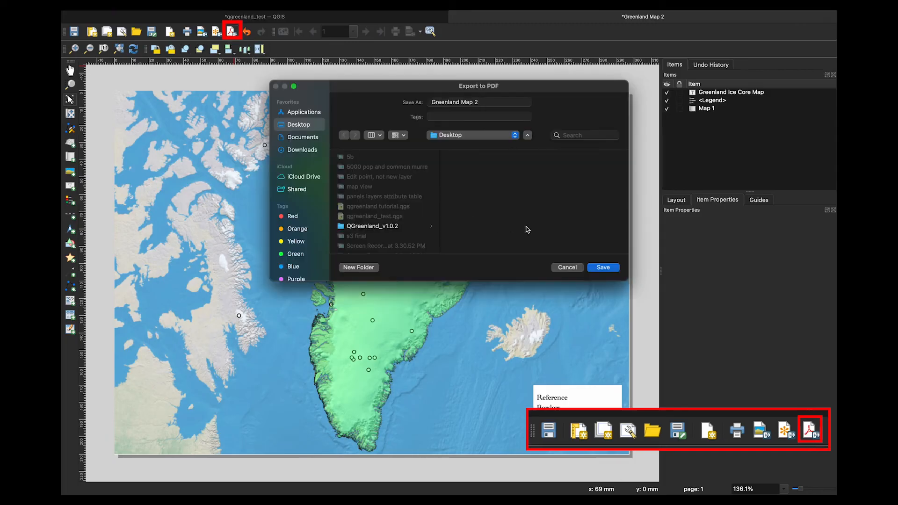
click(568, 268)
mouse_move(584, 10)
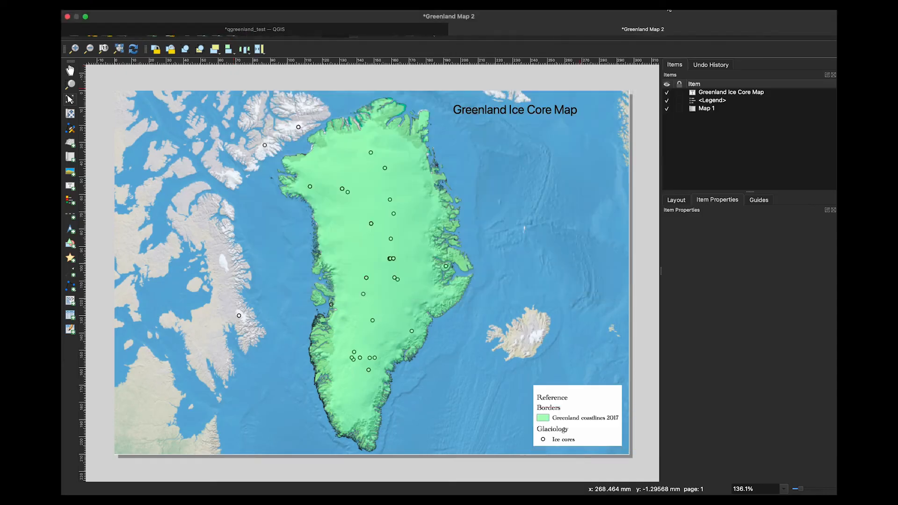